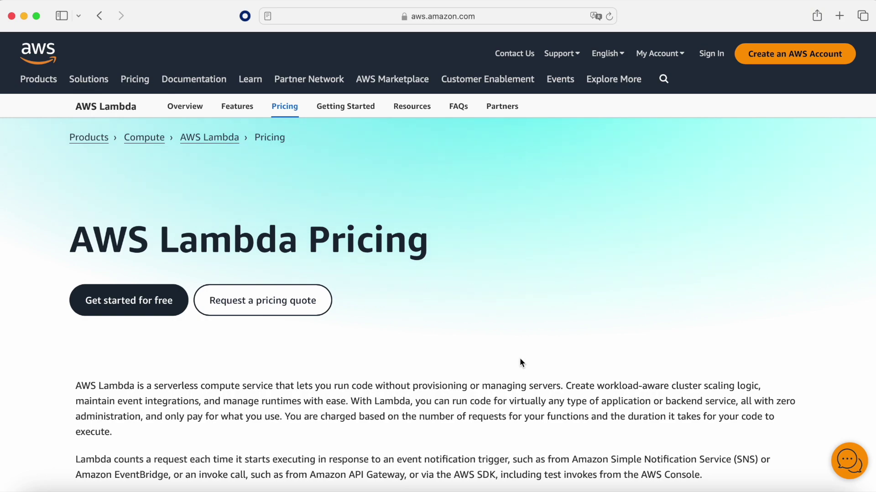
Scroll down the AWS Lambda Pricing page to the x86 and Arm price table for US East (Ohio).
scroll(520, 365, down, 3)
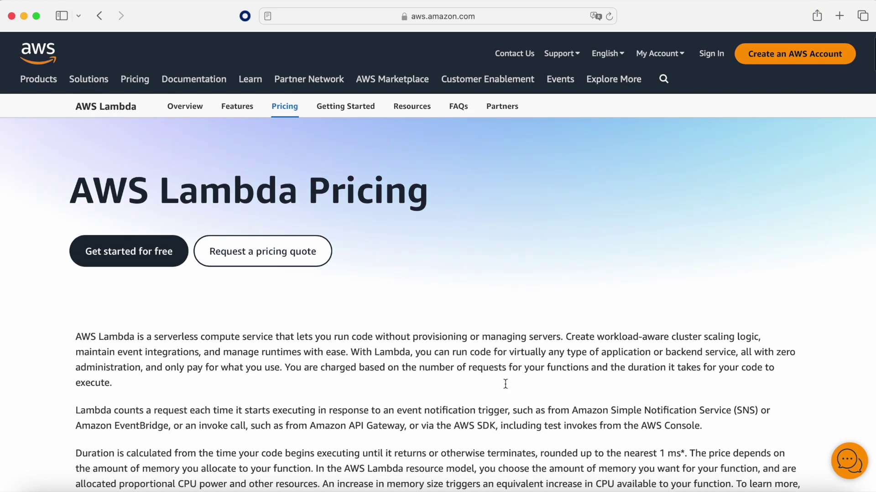
scroll(506, 384, down, 3)
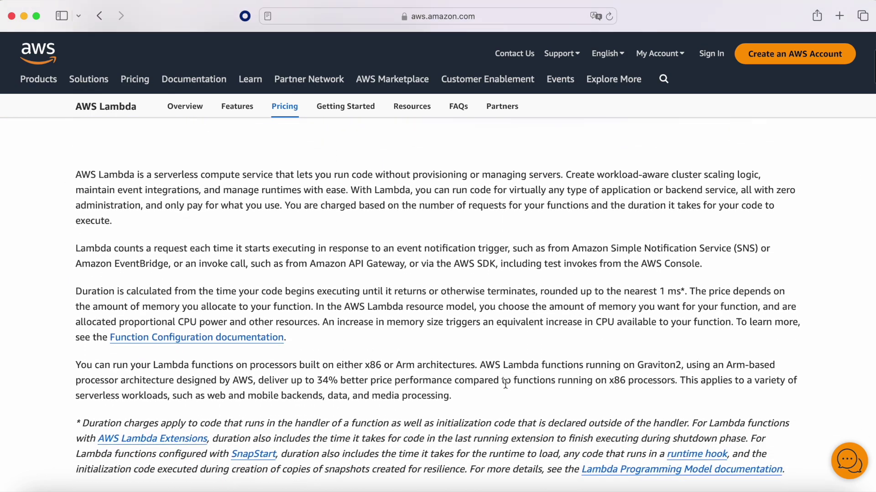
scroll(505, 385, down, 2)
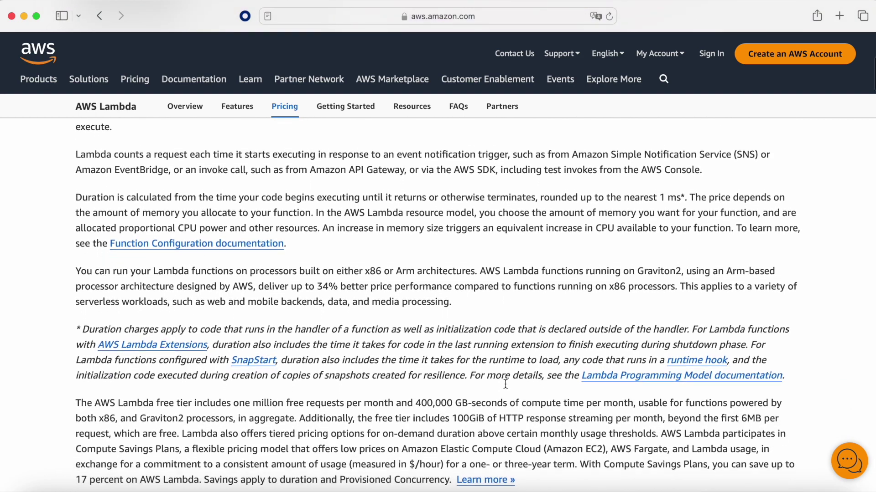
scroll(506, 384, down, 6)
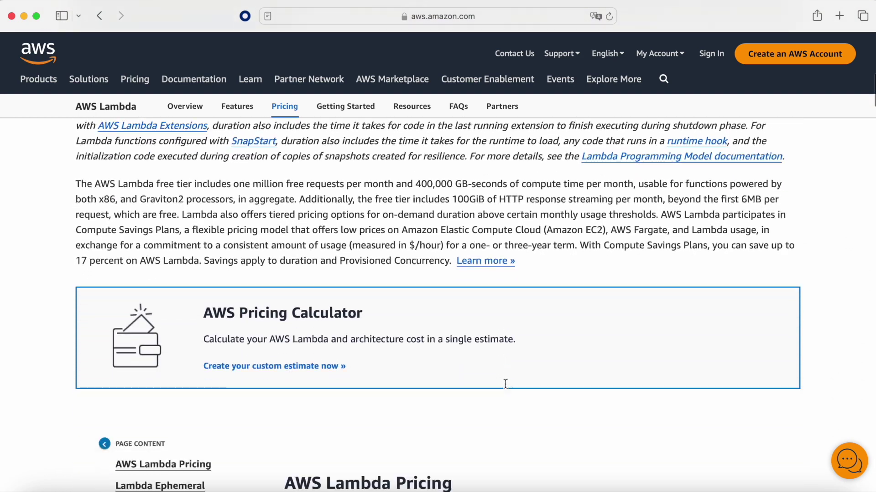
scroll(505, 384, down, 5)
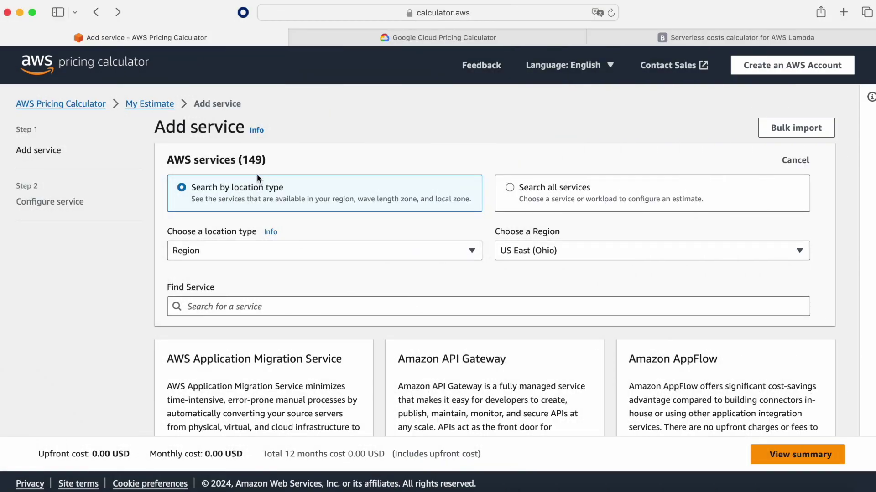
Search the services for 'lambda' and start configuring an AWS Lambda estimate.
click(256, 307)
text(lambda)
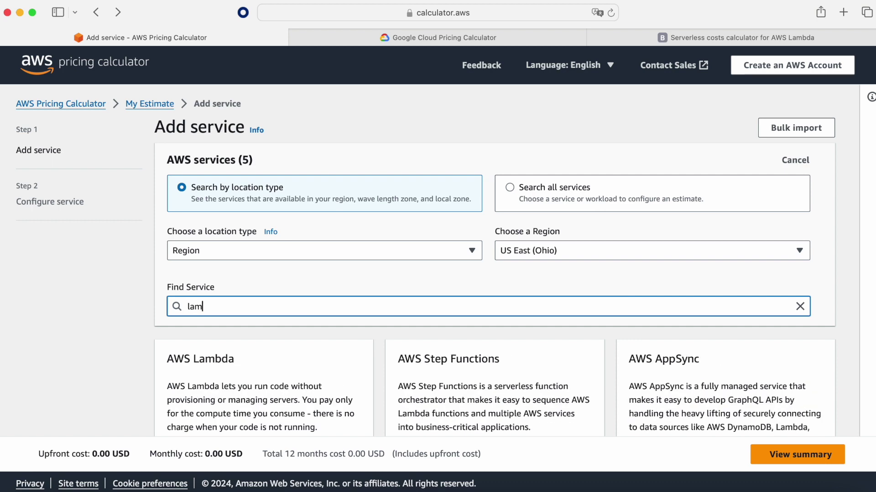
click(234, 383)
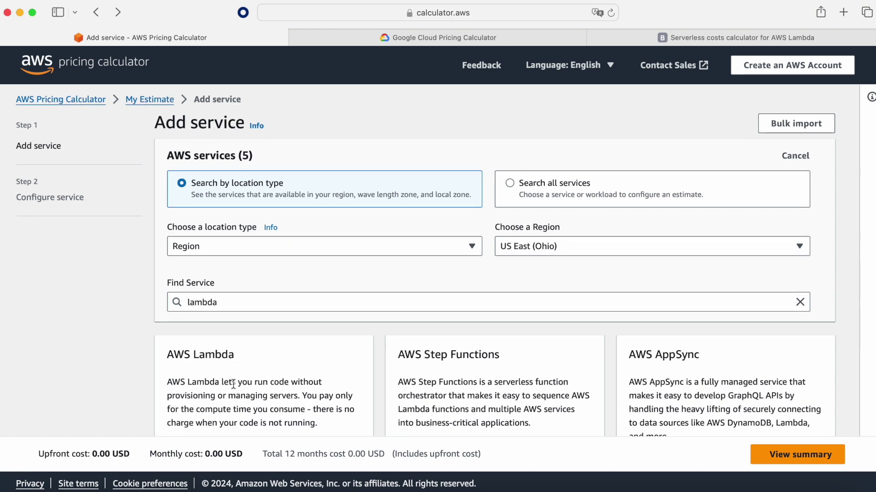
scroll(319, 386, down, 3)
click(326, 390)
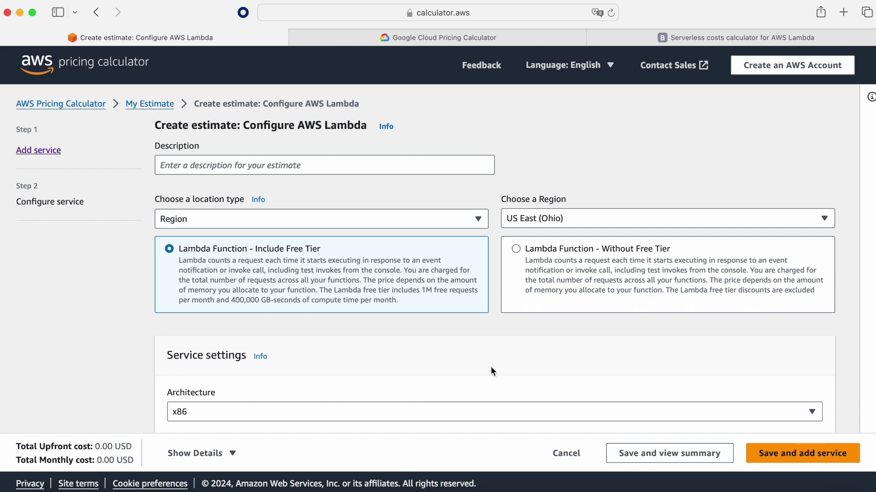
Enter 10000000 monthly requests and a 200 ms duration per request.
scroll(491, 367, down, 2)
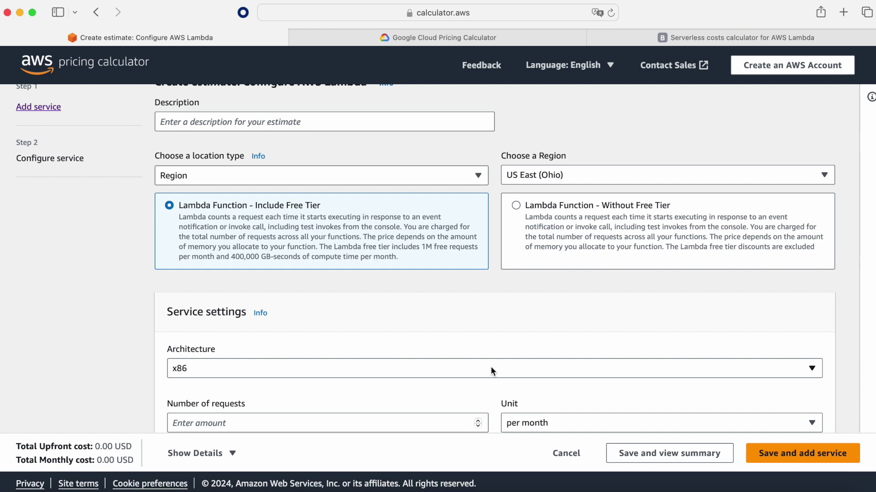
scroll(490, 367, down, 4)
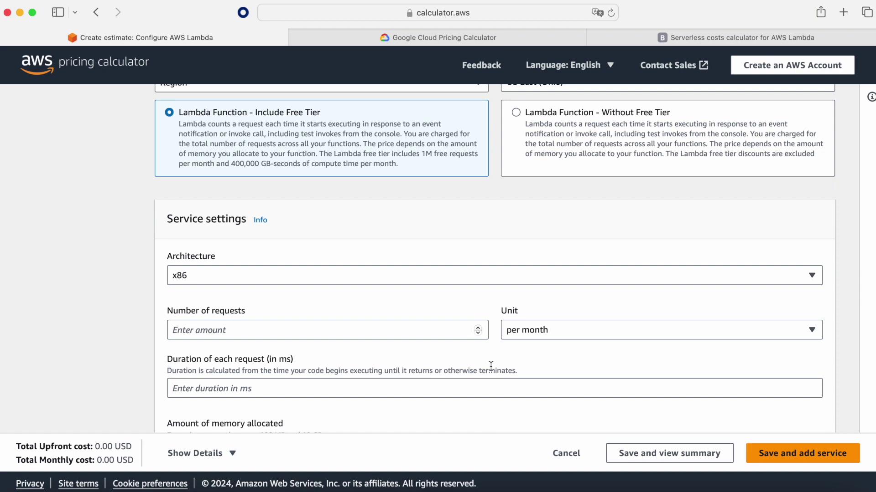
scroll(490, 367, down, 3)
click(387, 260)
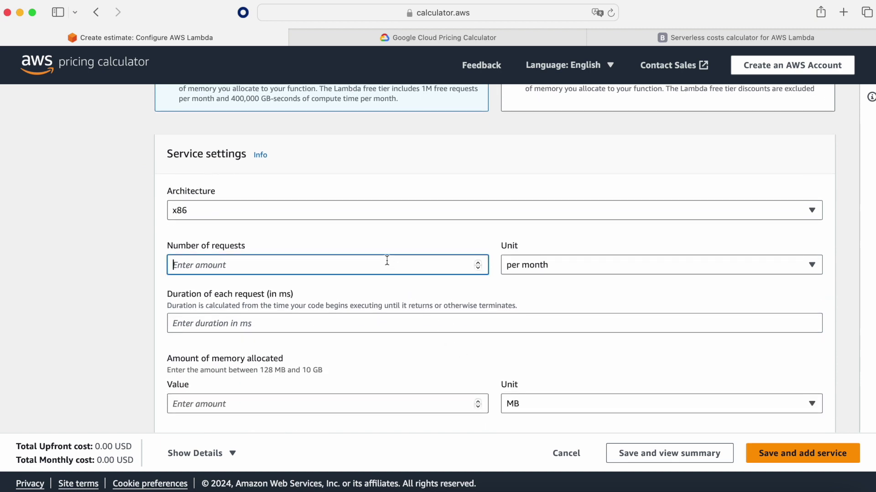
text(10000000)
scroll(379, 299, down, 1)
click(328, 291)
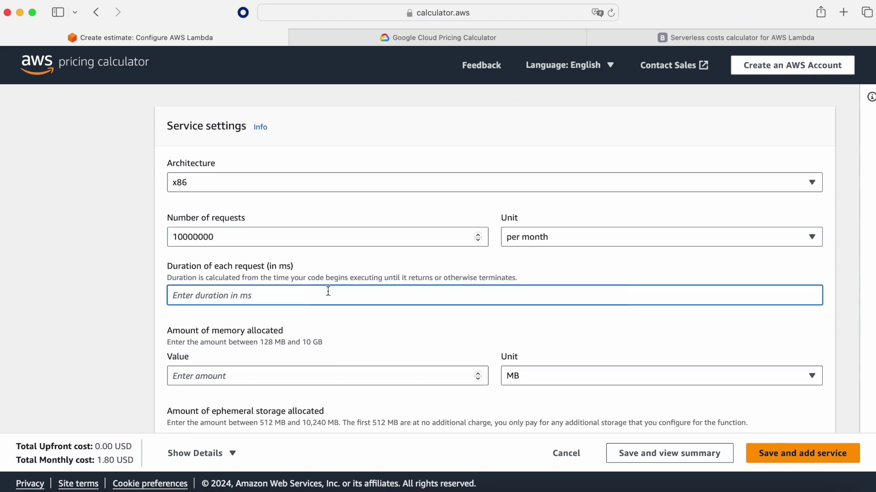
text(200)
Set the memory to 1024 MB, bringing the Lambda estimate to 28.47 USD monthly.
scroll(354, 366, down, 2)
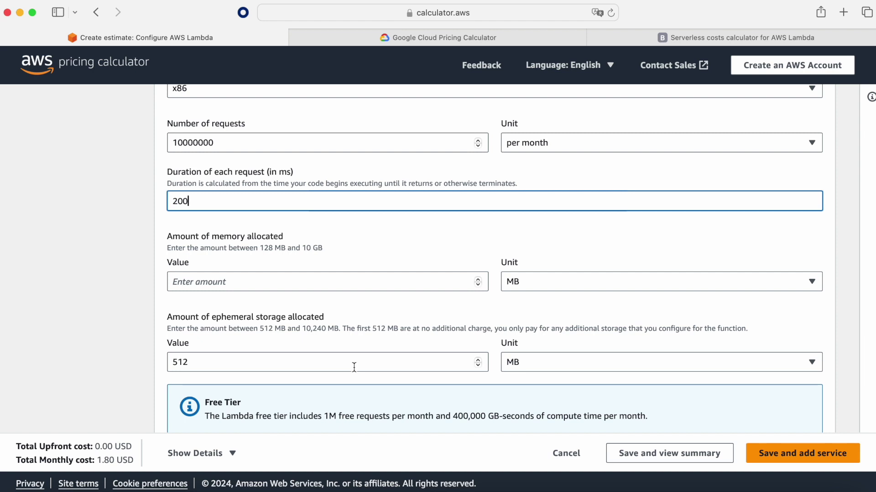
key(Tab)
text(1024)
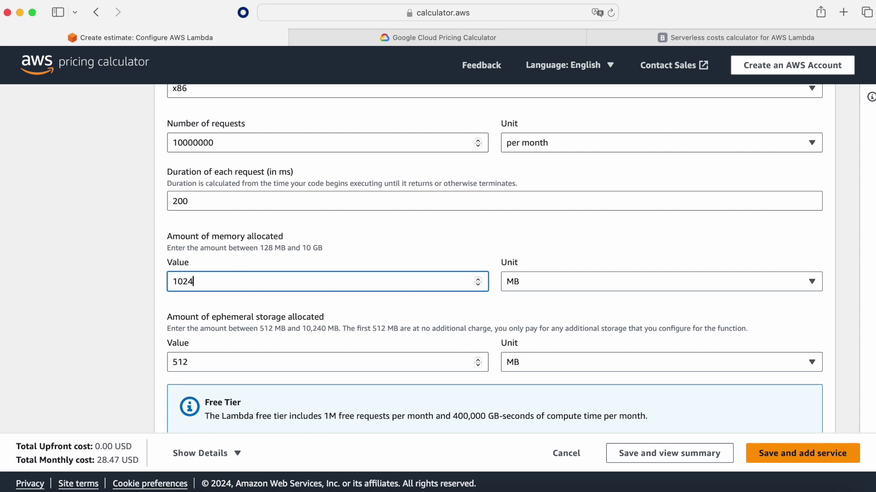
click(241, 314)
scroll(241, 313, down, 3)
Expand Show calculations for the 28.47 USD Lambda breakdown, then switch to the Serverless costs calculator.
scroll(241, 315, down, 5)
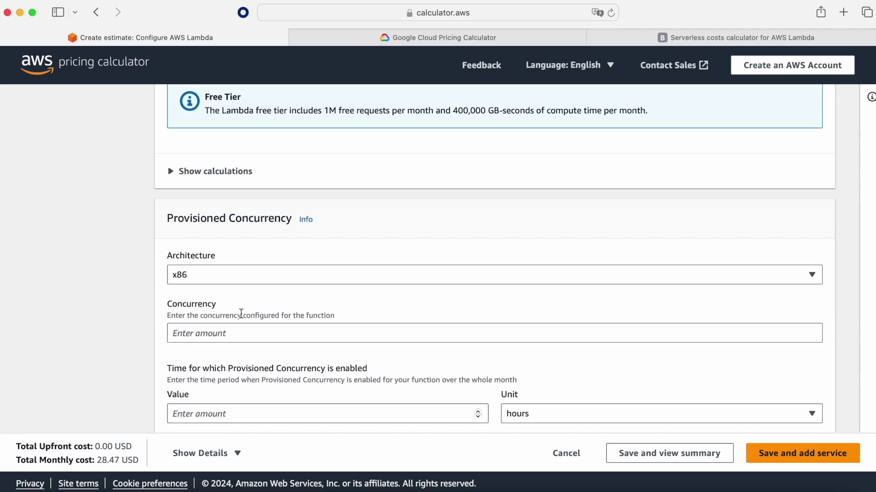
scroll(197, 310, up, 3)
click(174, 298)
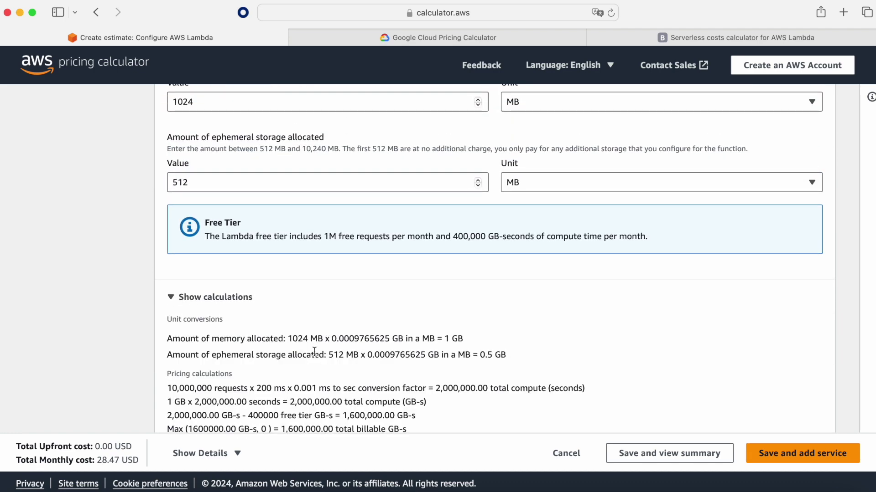
scroll(314, 352, down, 5)
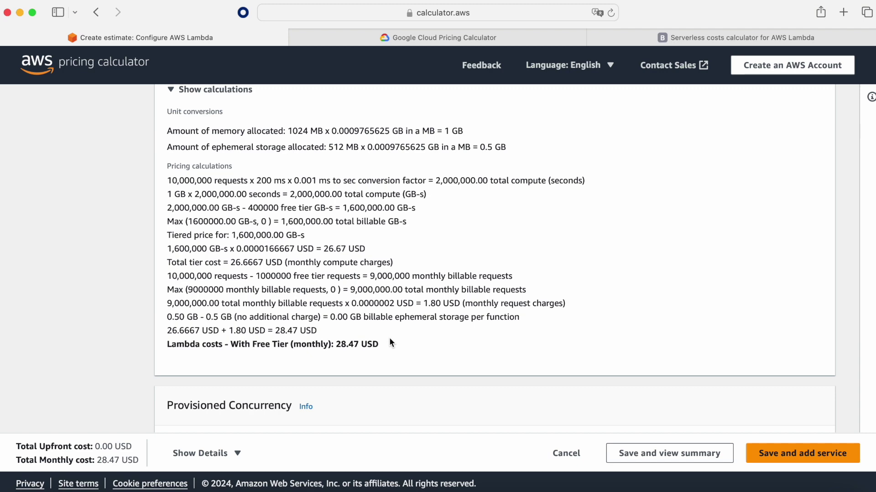
click(686, 40)
scroll(371, 254, up, 10)
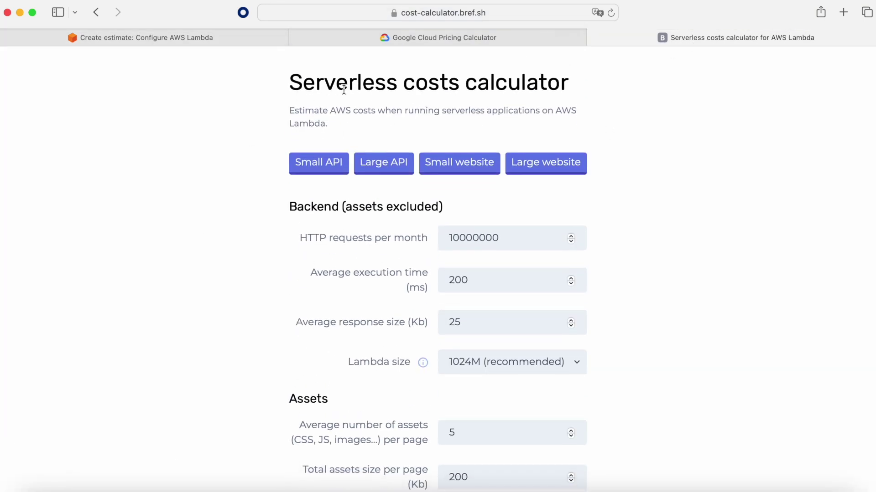
Load the Large API preset with 10000000 HTTP requests and 200 ms average execution time.
click(385, 174)
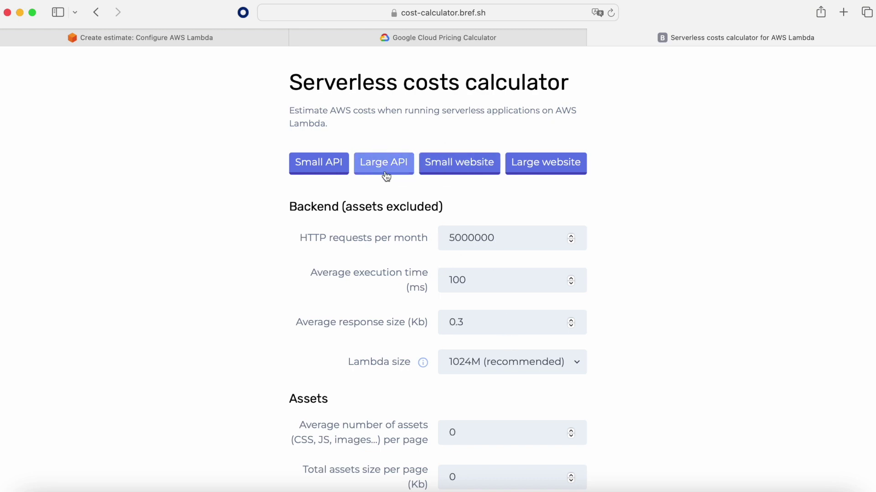
drag(510, 237, 446, 230)
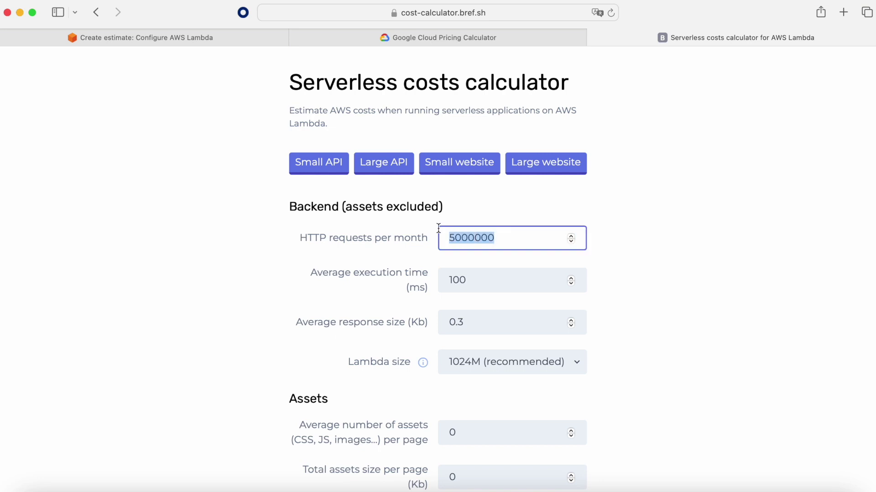
text(100)
key(BackSpace)
text(000000)
drag(479, 281, 437, 276)
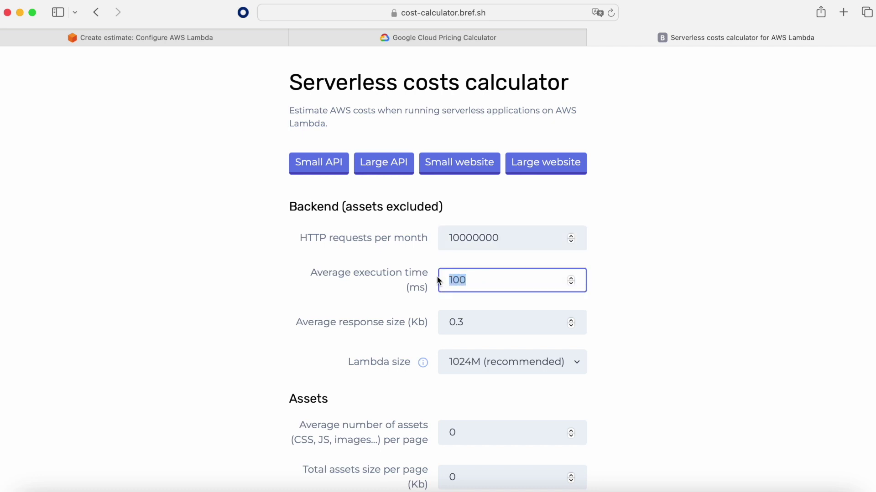
text(2000)
key(BackSpace)
Set the response size to 25 Kb and review the $91.80 monthly total, with AWS Lambda at $35.34.
drag(474, 321, 434, 326)
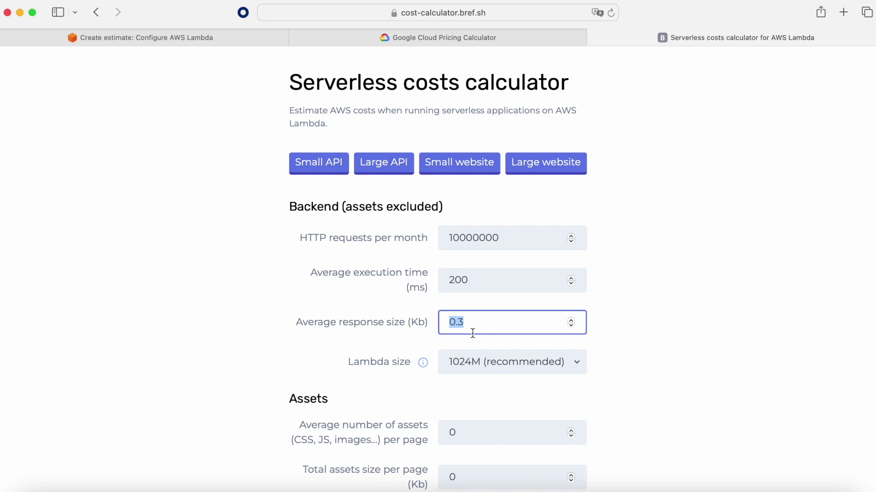
text(24)
key(BackSpace)
text(5)
click(645, 340)
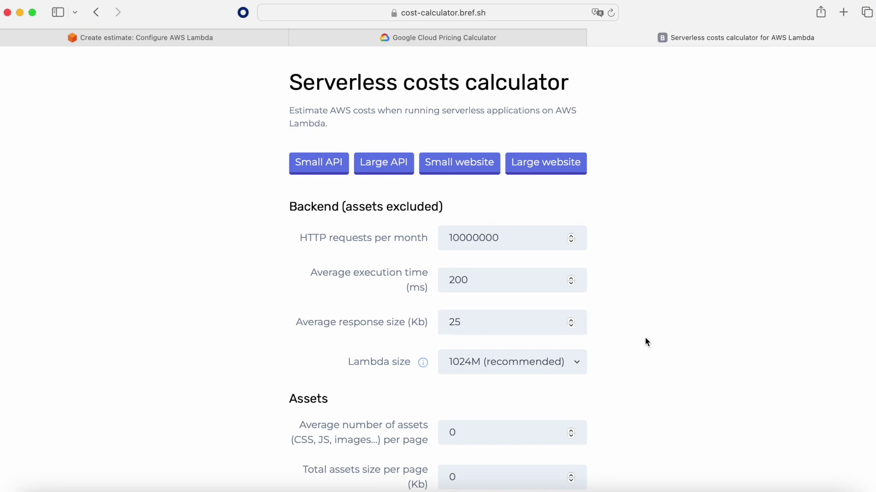
scroll(596, 354, down, 3)
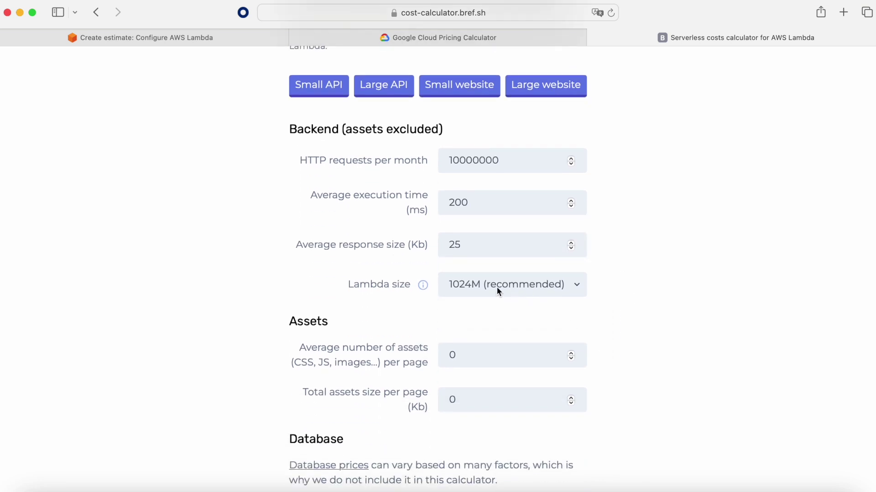
scroll(500, 286, down, 9)
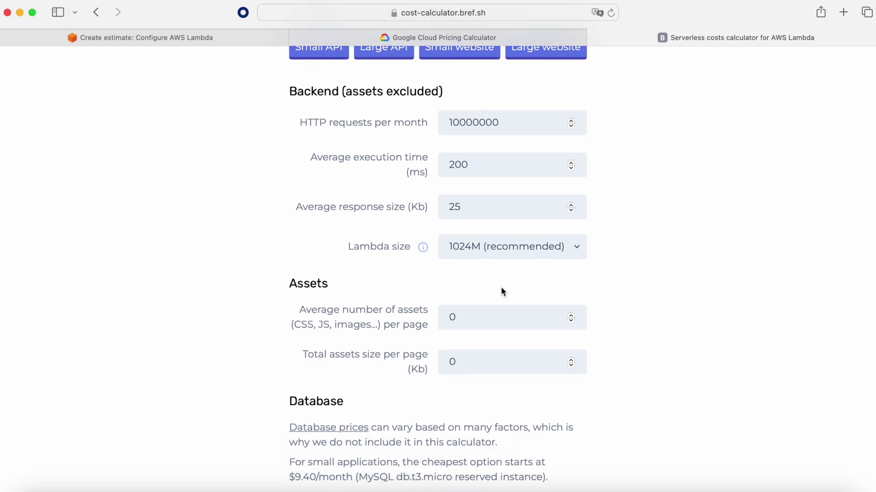
scroll(501, 286, down, 3)
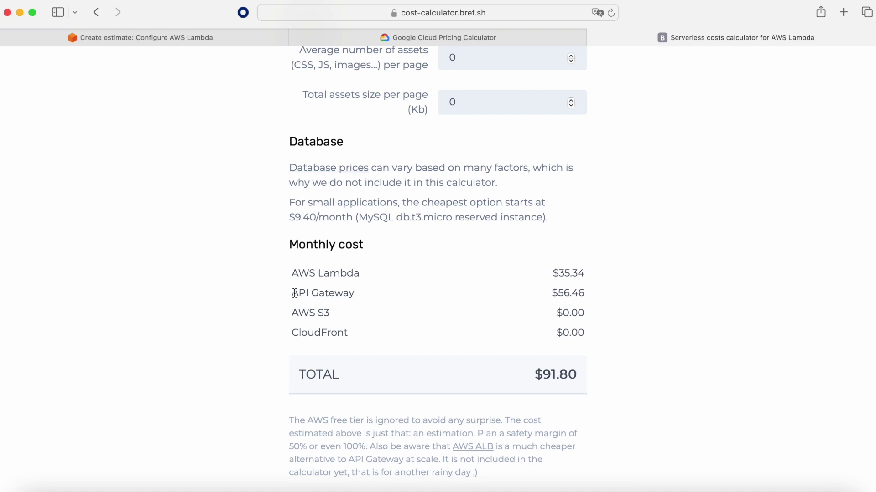
drag(293, 293, 582, 291)
Add Cloud Functions to the Google Cloud estimate and choose its version.
click(459, 39)
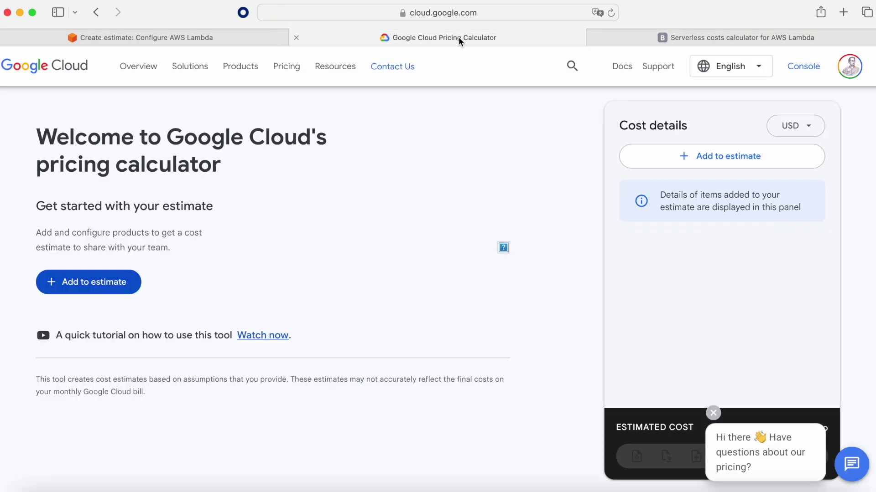
click(105, 316)
text(func)
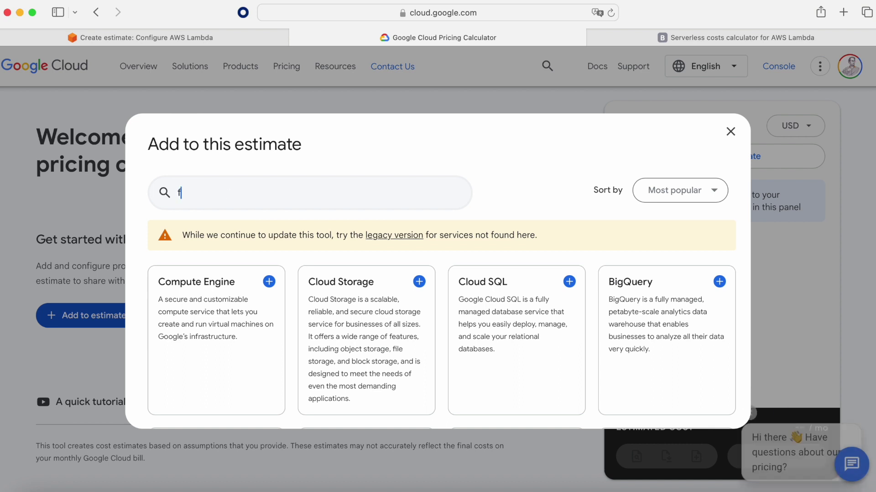
click(225, 288)
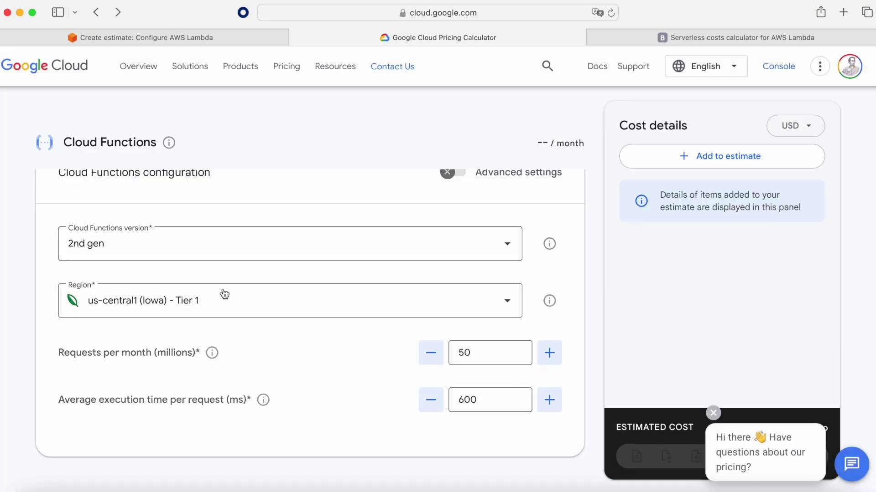
click(189, 247)
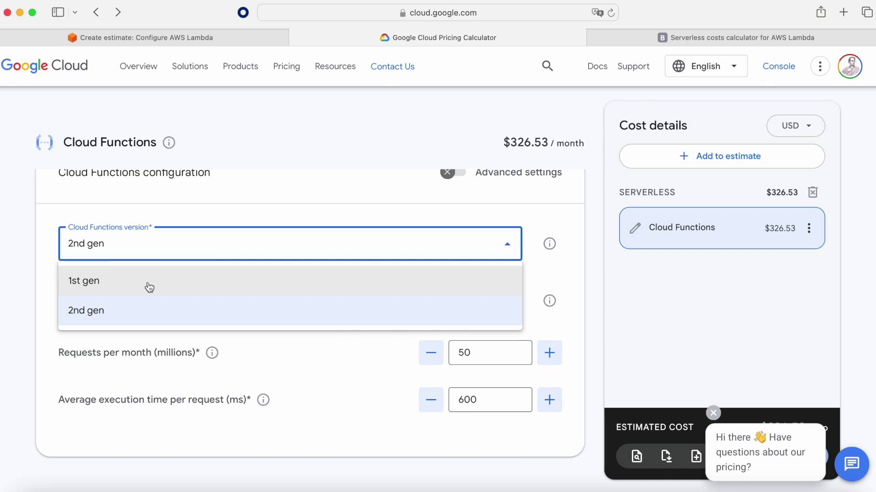
click(149, 287)
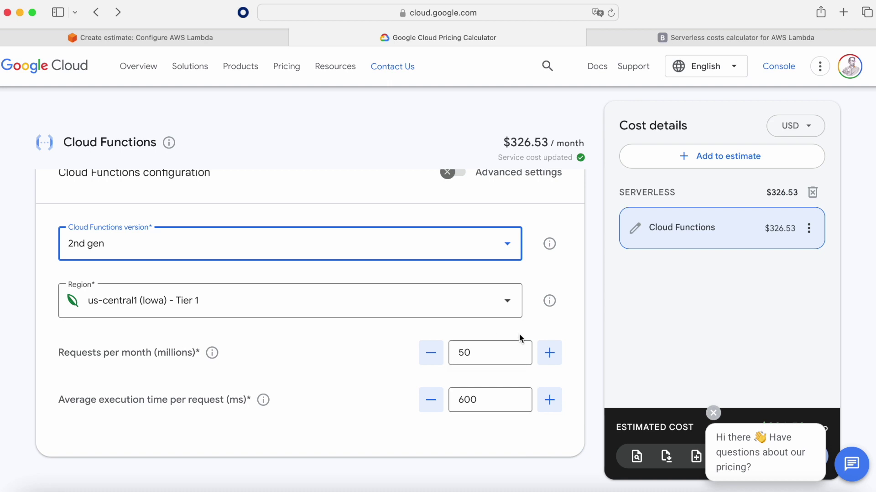
Set 10 million requests per month and a 200 ms average execution time.
double_click(465, 352)
key(BackSpace)
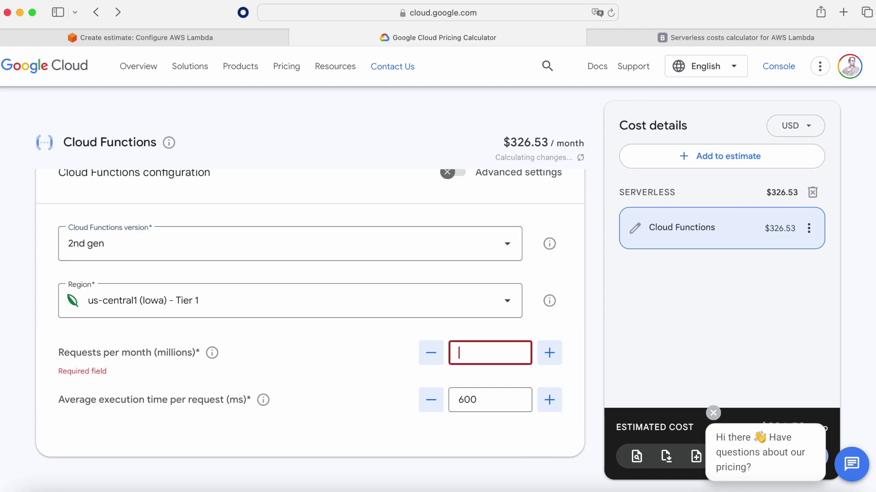
text(10)
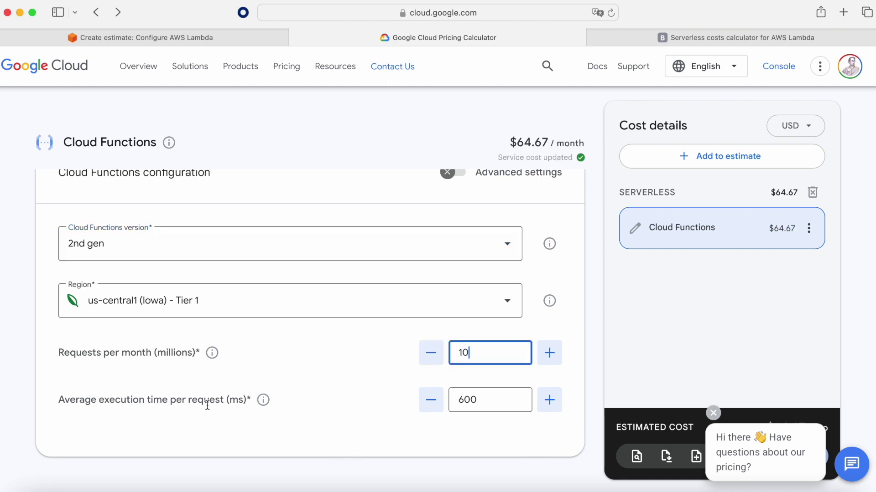
key(Tab)
text(200)
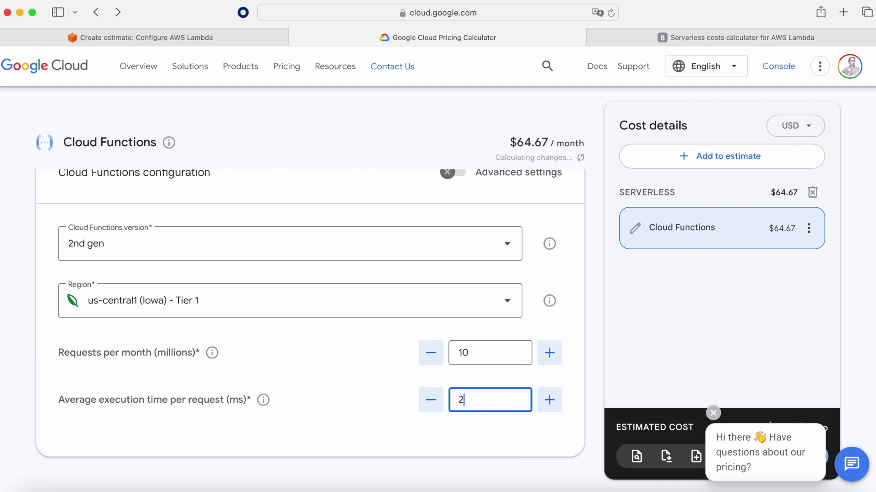
Enable Advanced settings and allocate 1 GiB (.583 vCPU) of memory.
click(454, 173)
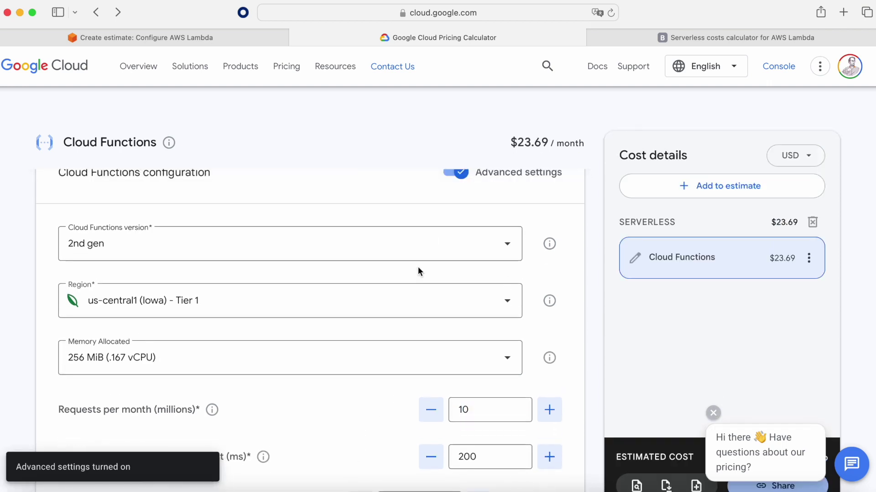
scroll(418, 269, down, 3)
click(371, 292)
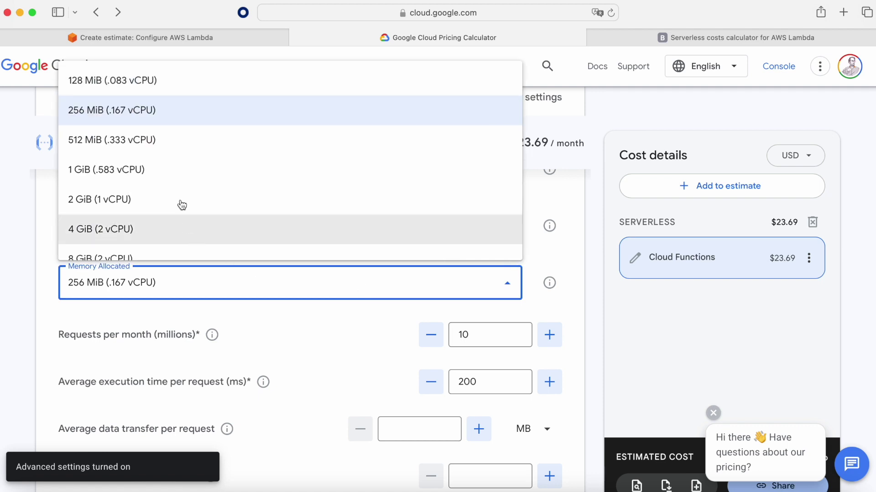
click(185, 182)
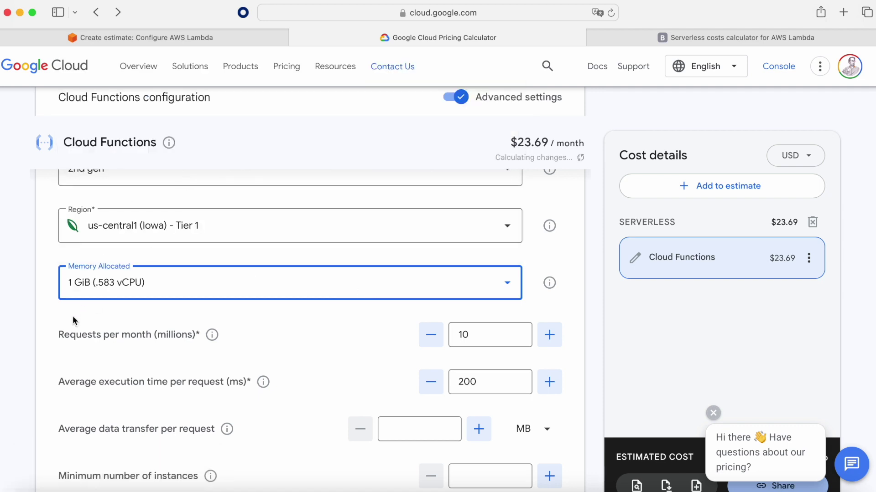
Enter 0.025 MB data transfer per request and raise concurrent requests per instance to 1000.
scroll(92, 369, down, 5)
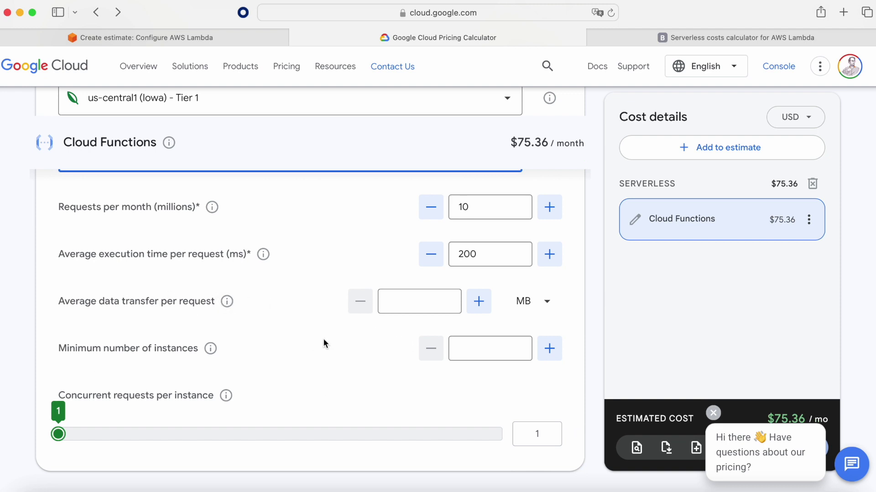
click(411, 298)
text(0.025)
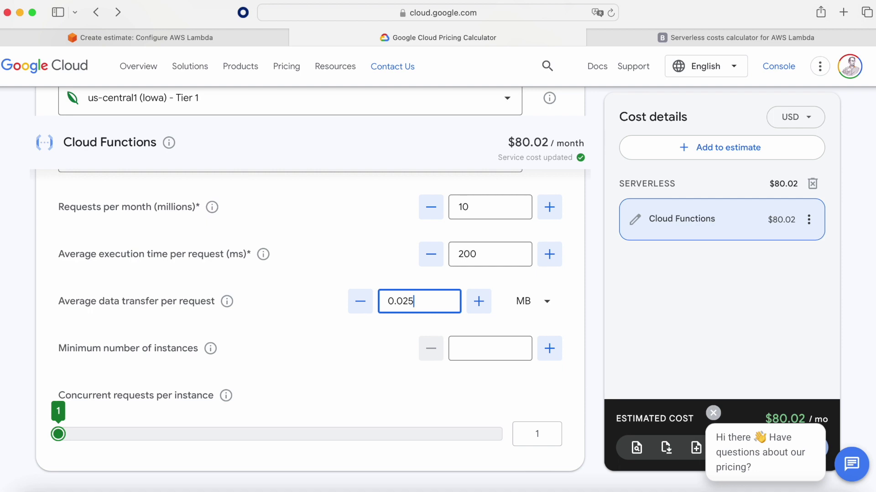
scroll(477, 383, down, 3)
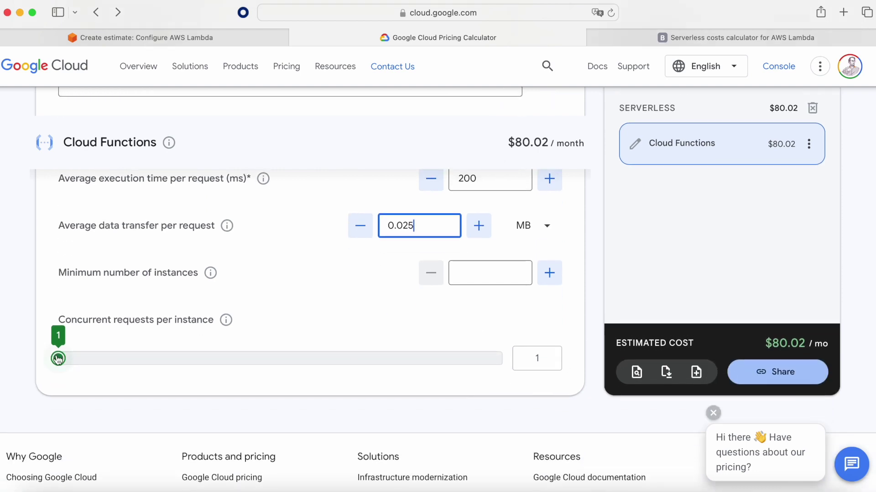
drag(58, 359, 171, 359)
drag(263, 389, 1, 366)
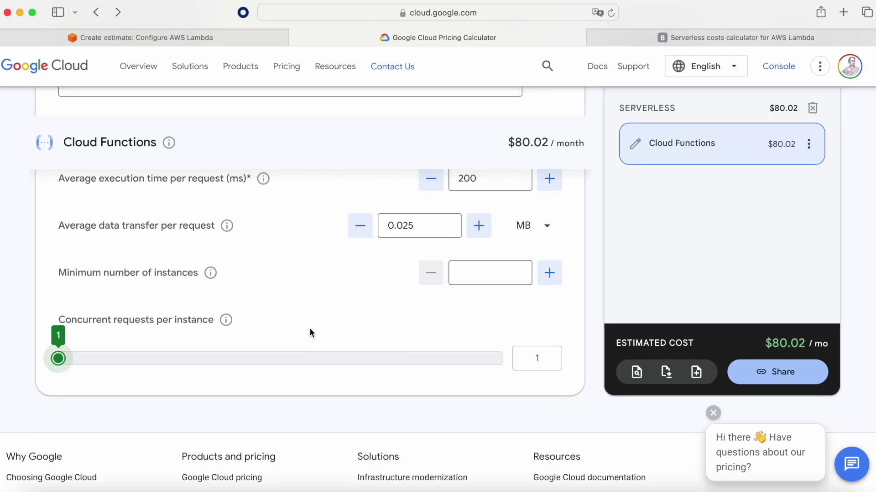
scroll(310, 333, up, 10)
Change the average execution time from 200 to 300 ms.
click(462, 432)
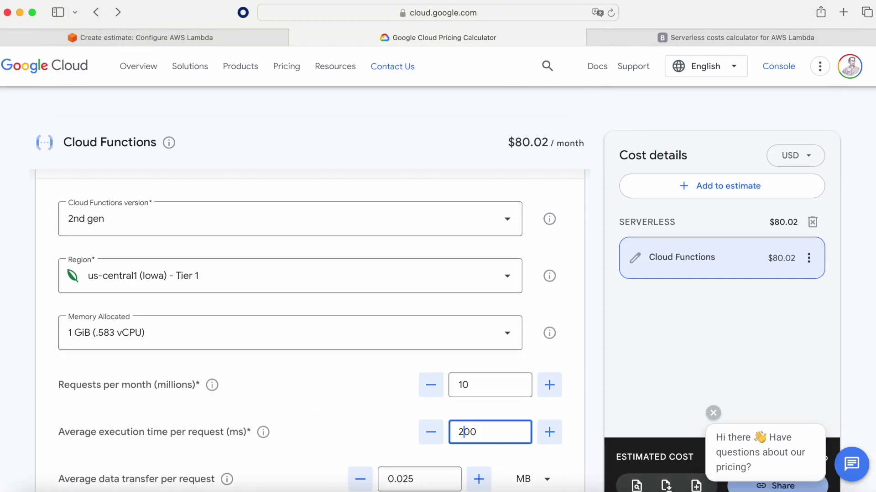
key(BackSpace)
text(3)
click(385, 412)
scroll(385, 412, down, 2)
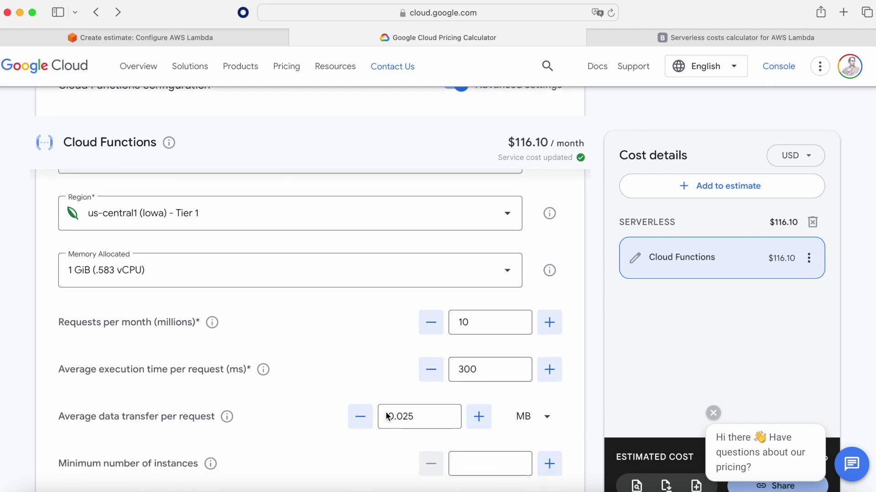
Clear the 0.025 data transfer per request, leaving the estimate at $111.44.
drag(426, 416, 329, 419)
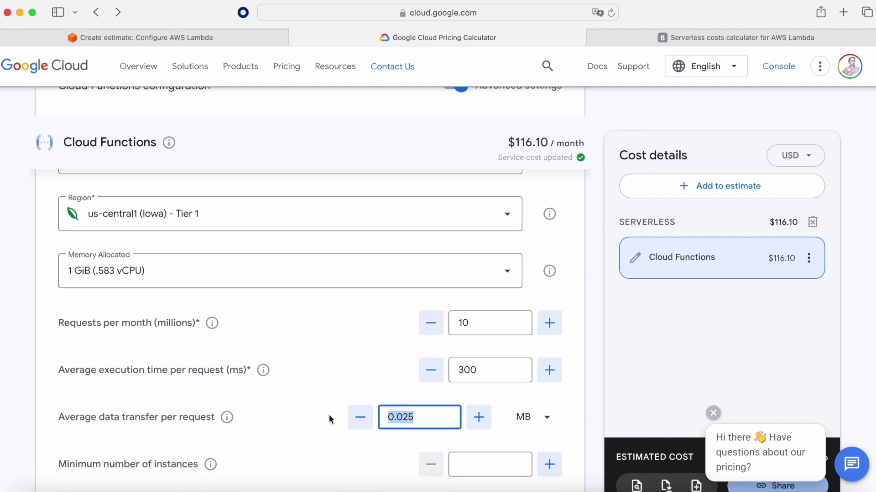
key(BackSpace)
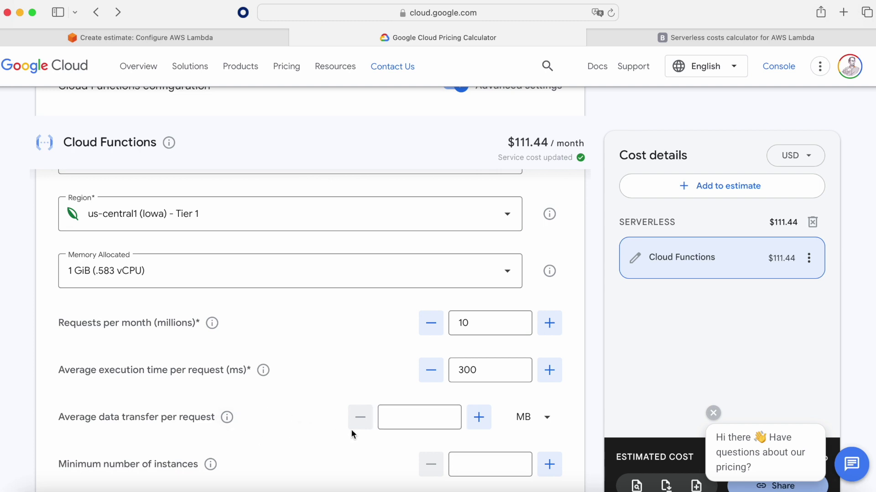
click(402, 418)
click(298, 463)
key(ctrl+shift+Tab)
Change the Lambda request duration to 201 ms and review the calculations.
scroll(383, 209, down, 3)
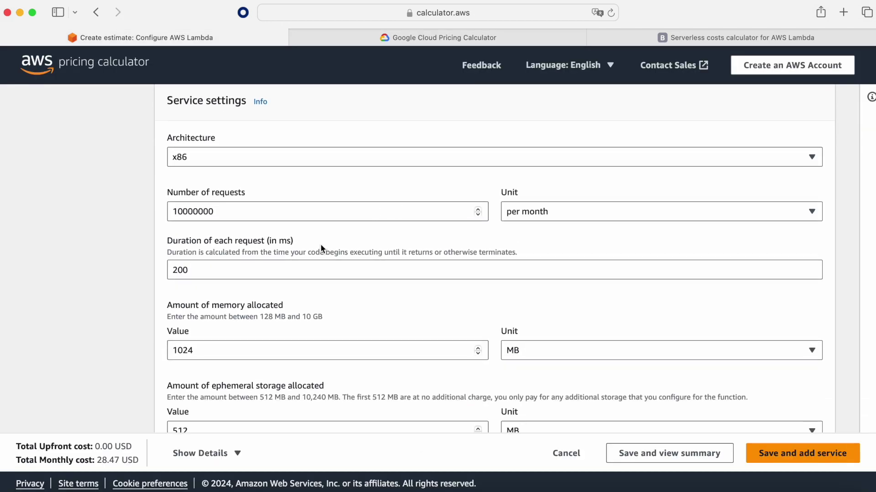
click(193, 276)
key(BackSpace)
text(1)
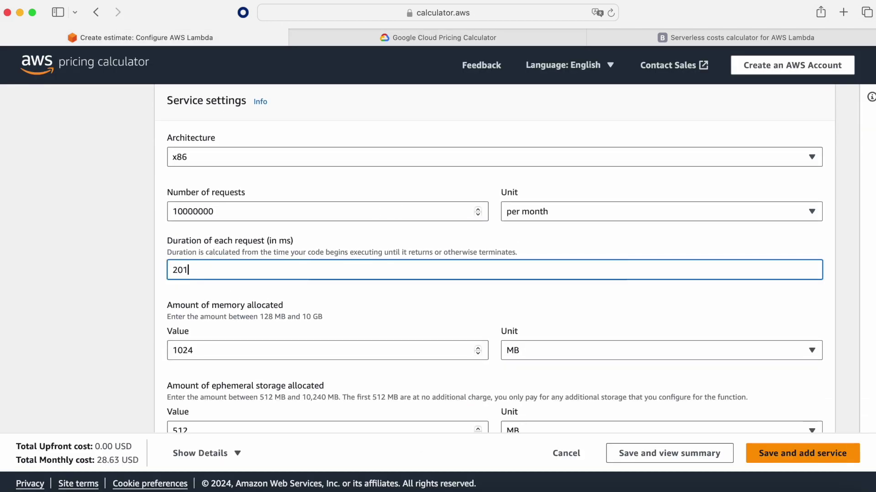
click(87, 301)
scroll(87, 301, down, 10)
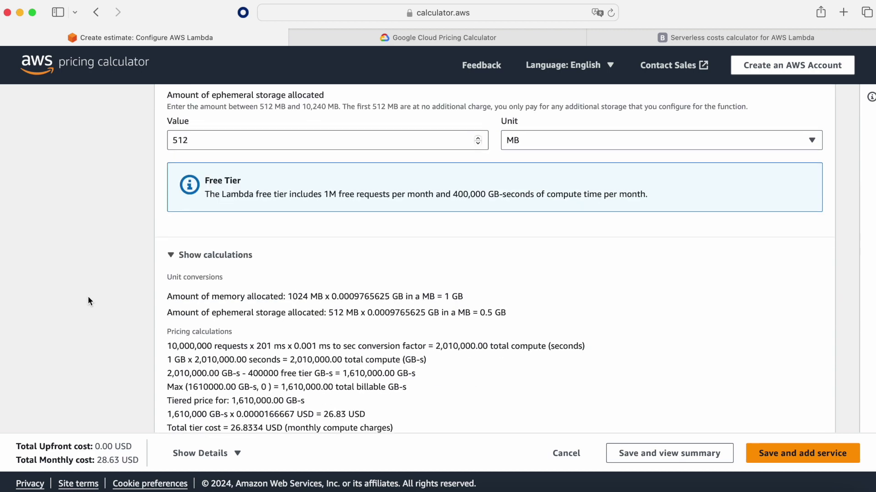
scroll(88, 298, down, 3)
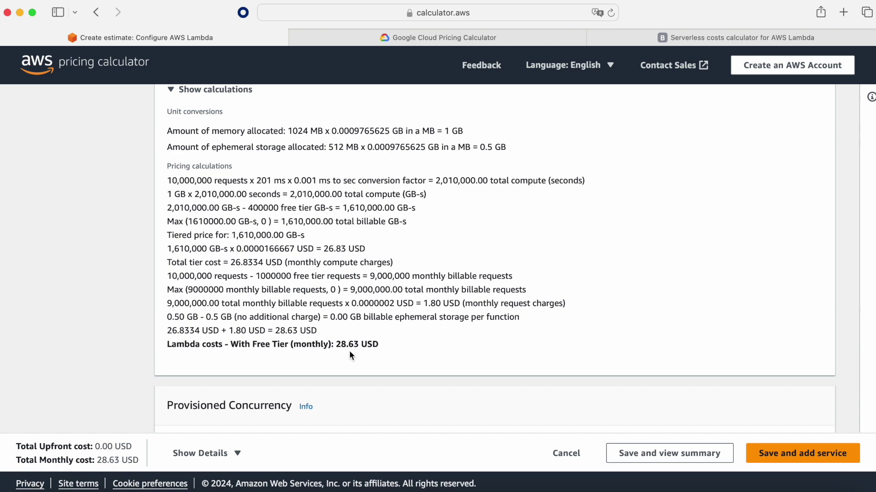
scroll(350, 352, up, 10)
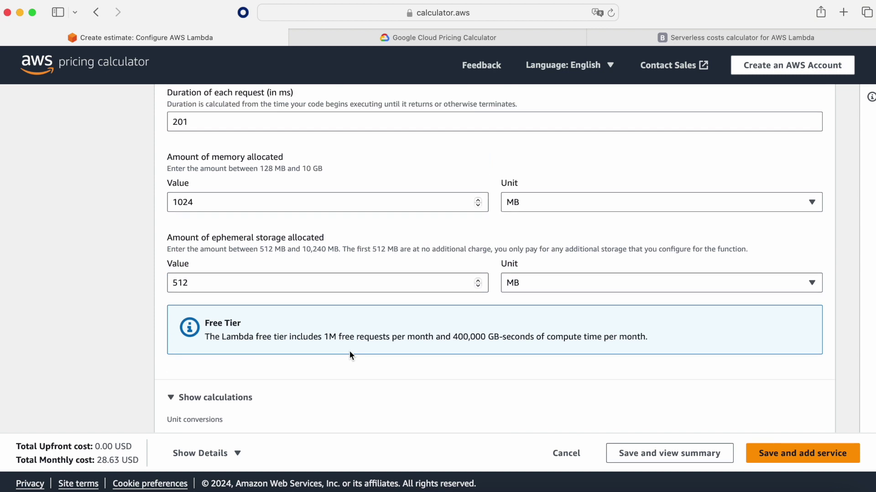
Replace the duration with 300 ms, raising the monthly total to 45.13 USD.
drag(205, 264, 108, 266)
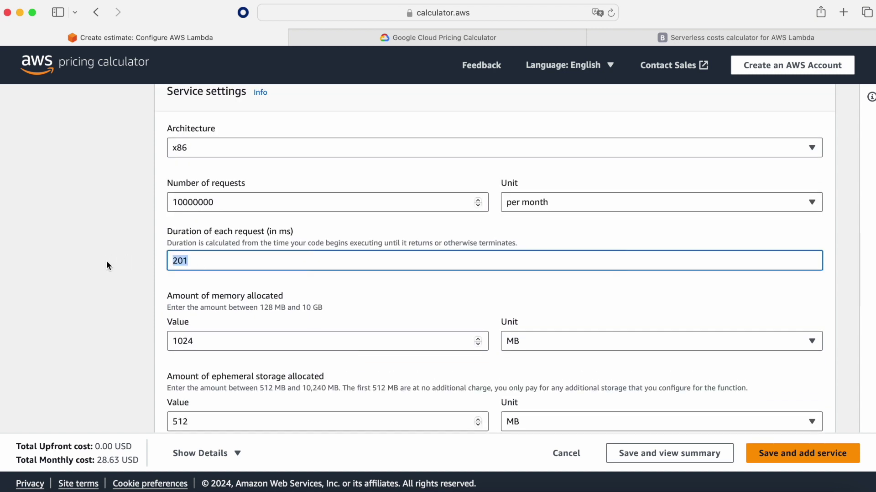
text(300)
click(42, 328)
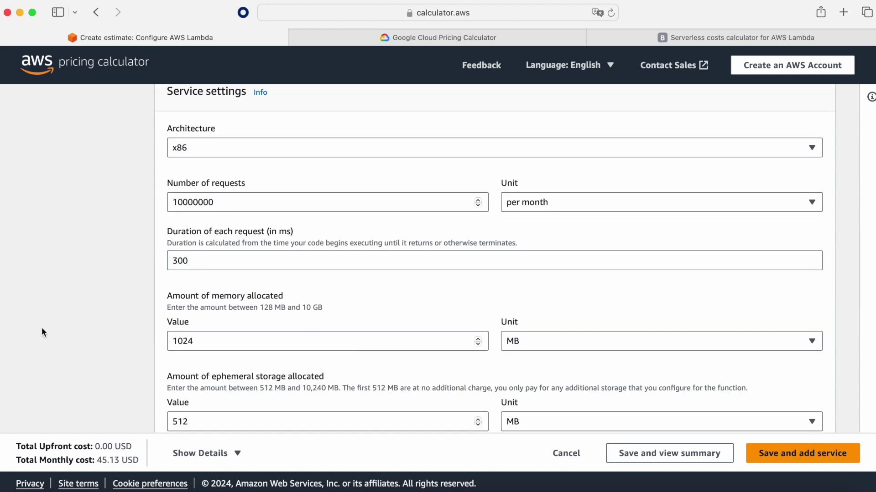
scroll(42, 328, down, 3)
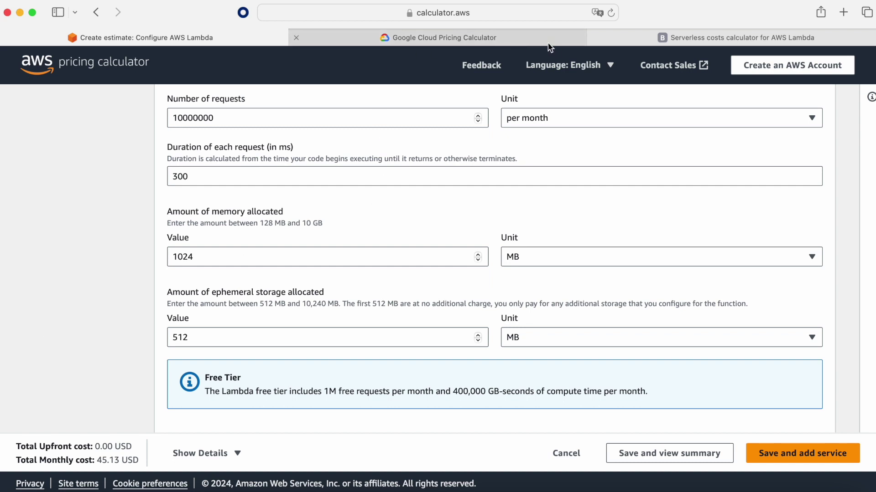
click(505, 42)
Switch Cloud Functions to 1st gen with 1024 MB (.583 vCPU) memory, totalling $52.33 monthly.
click(256, 255)
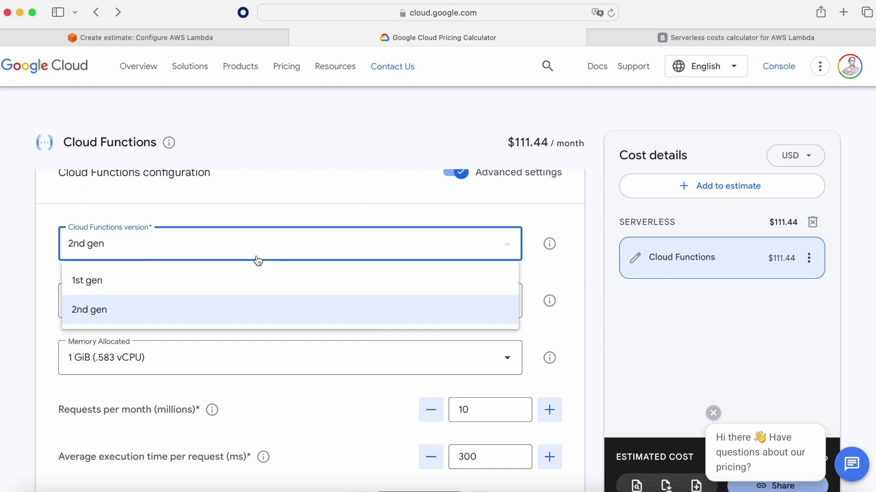
click(127, 292)
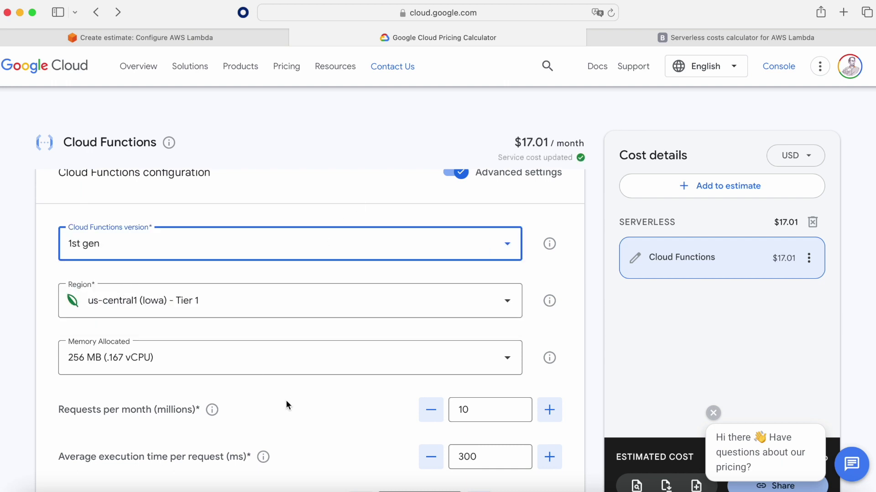
click(324, 357)
click(254, 236)
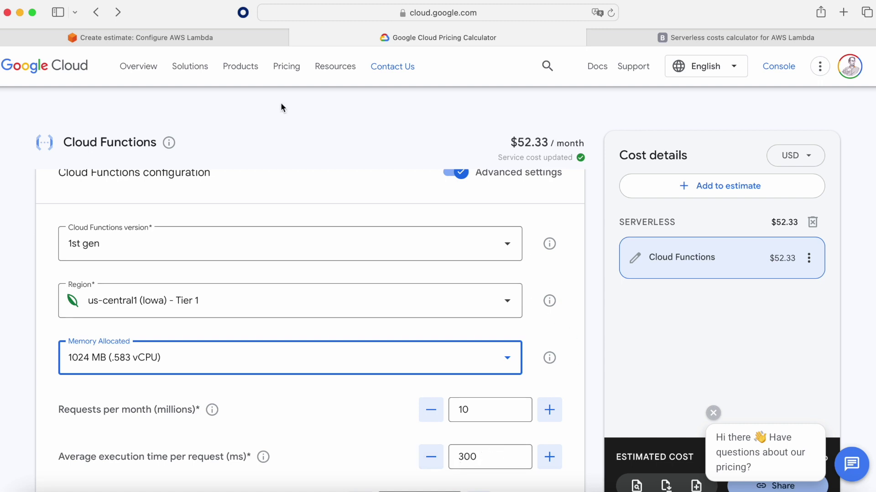
click(203, 42)
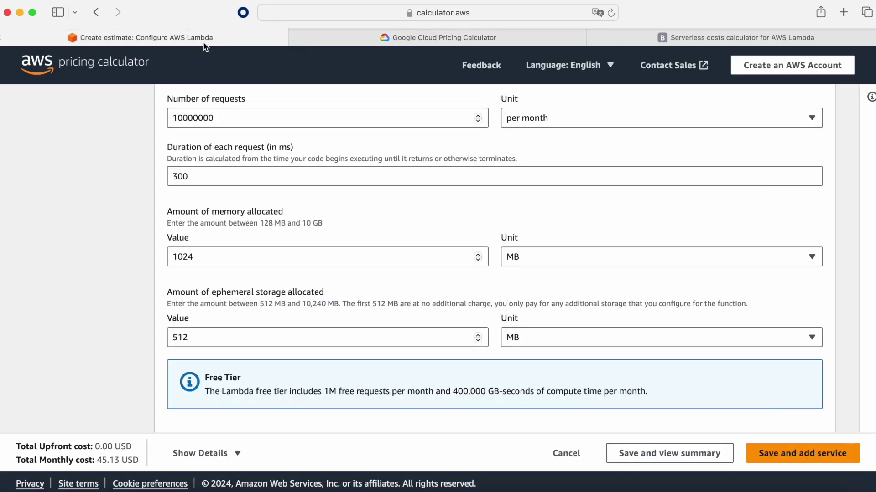
Review the 45.13 USD Lambda cost breakdown, then return to the Serverless costs calculator.
scroll(181, 247, down, 7)
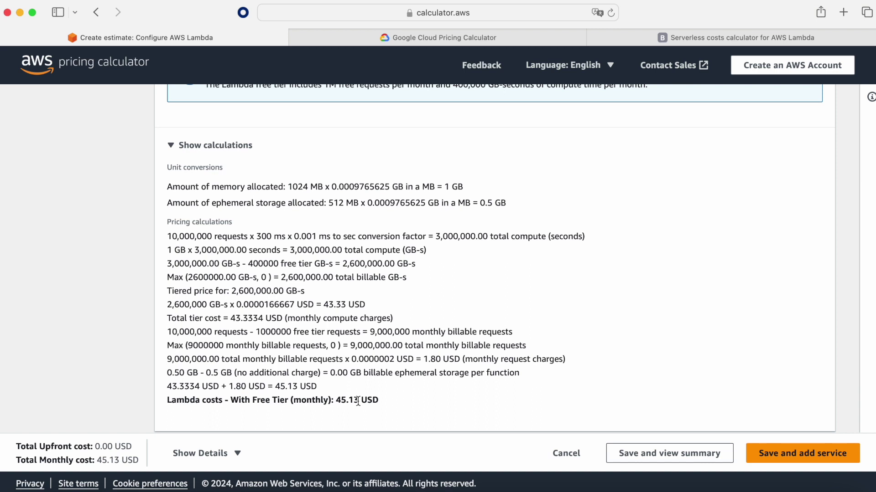
click(744, 41)
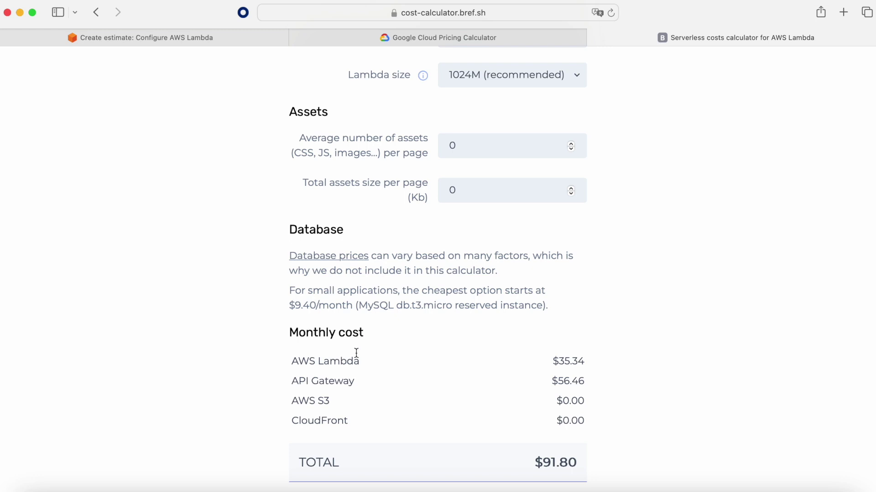
double_click(558, 383)
click(593, 383)
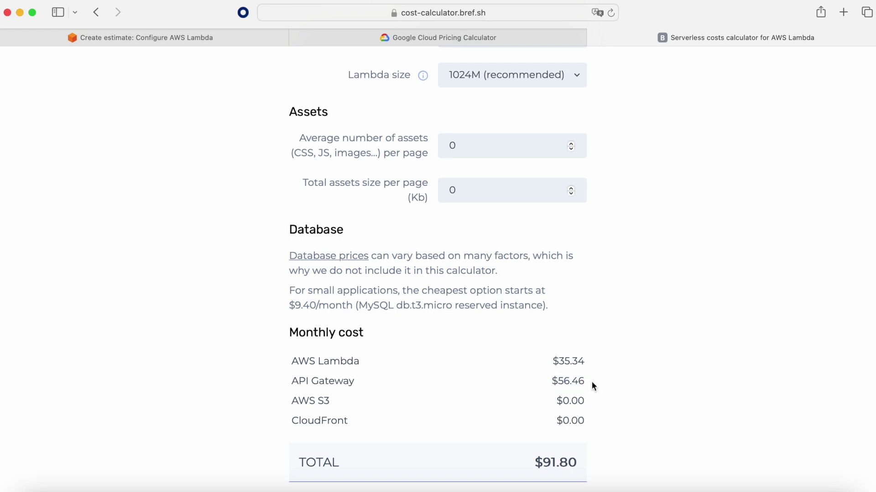